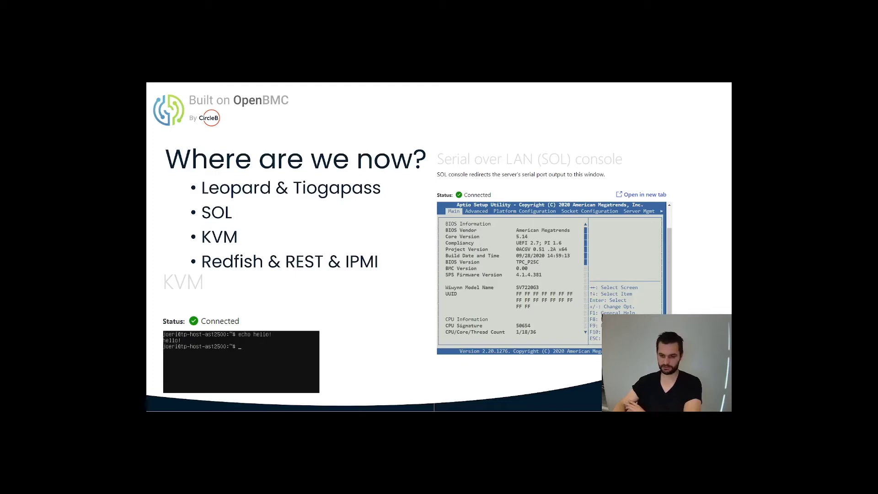
# Advance to the OpenBMC on Leopard live-demo slide, end the slideshow, and switch to the browser's login page.
pyautogui.press('Right')
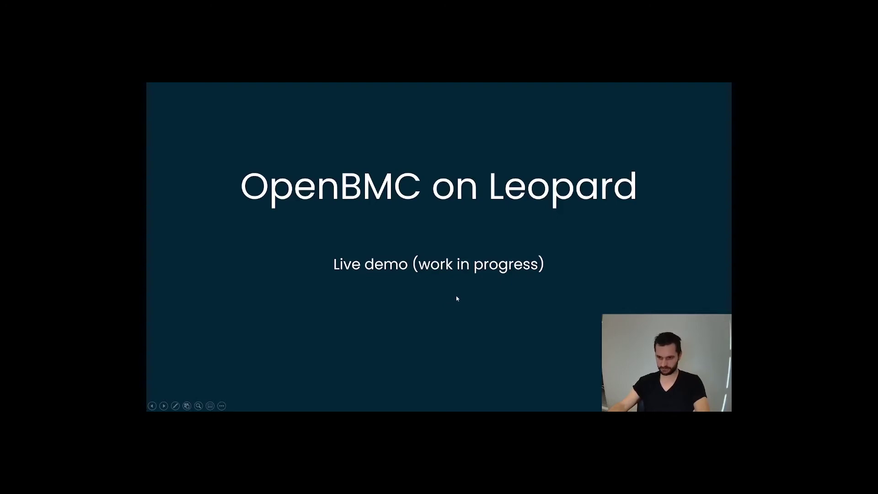
pyautogui.press('Escape')
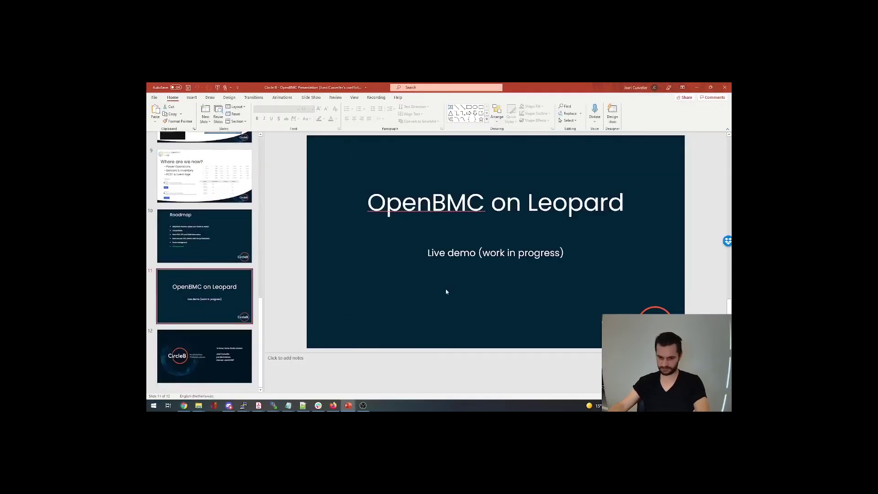
pyautogui.click(333, 405)
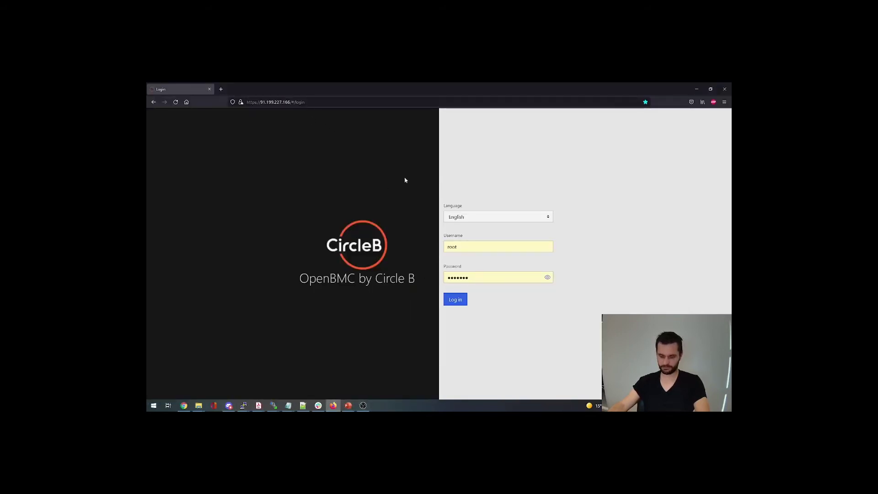
# Log in to the BMC and highlight the Overview page's network, server model and Quanta manufacturer details.
pyautogui.click(460, 303)
pyautogui.click(486, 104)
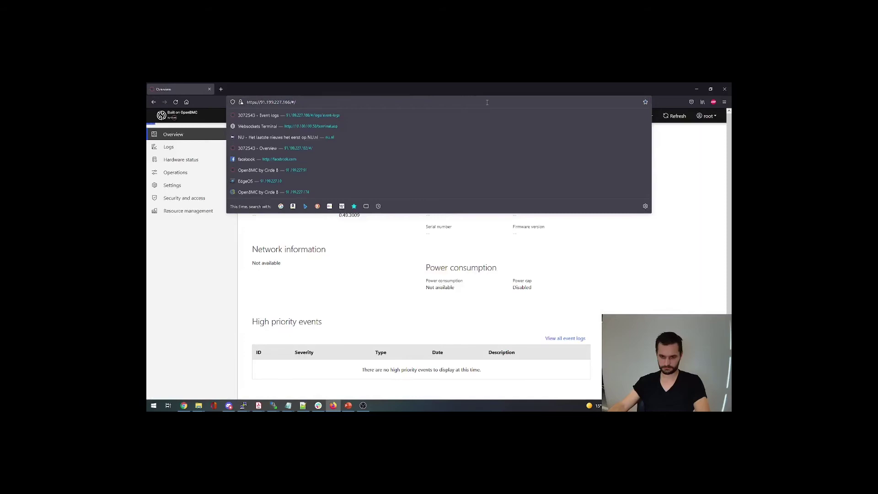
pyautogui.click(651, 245)
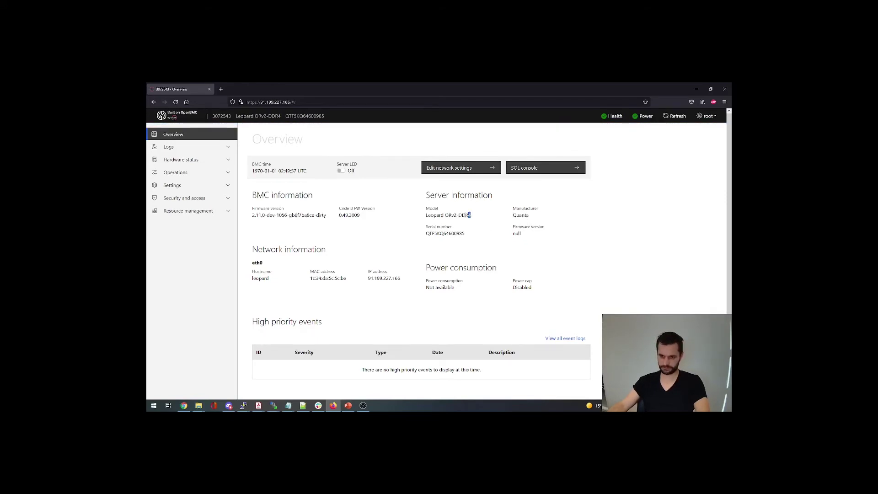
pyautogui.moveTo(473, 220); pyautogui.dragTo(418, 220)
pyautogui.moveTo(536, 222); pyautogui.dragTo(510, 215)
pyautogui.click(490, 235)
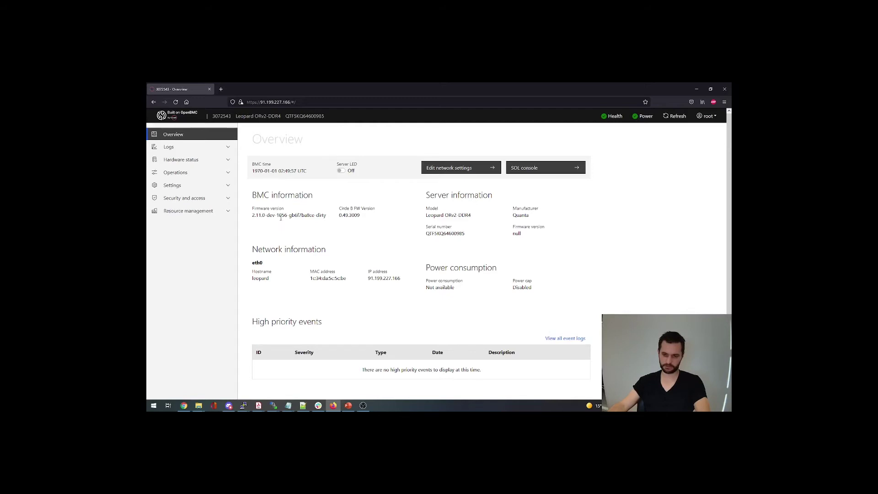
# Open Hardware status > Sensors and highlight the HSC Temperature reading of 21.19.
pyautogui.click(203, 159)
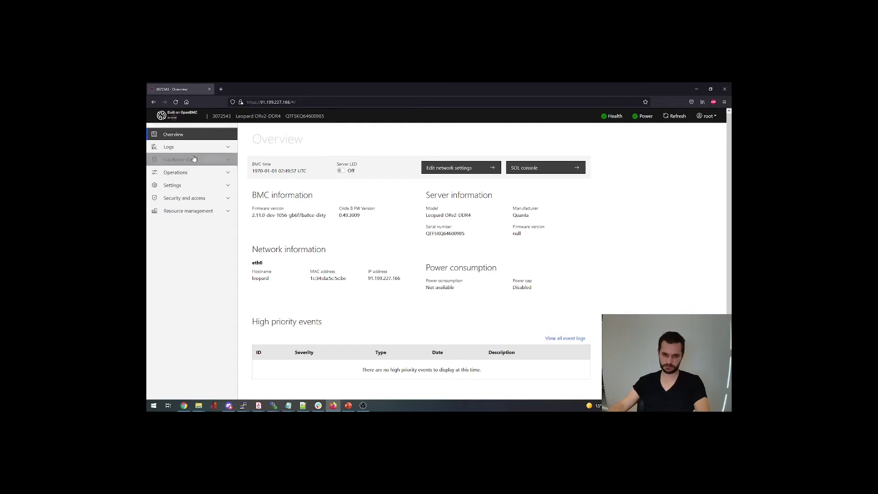
pyautogui.click(192, 184)
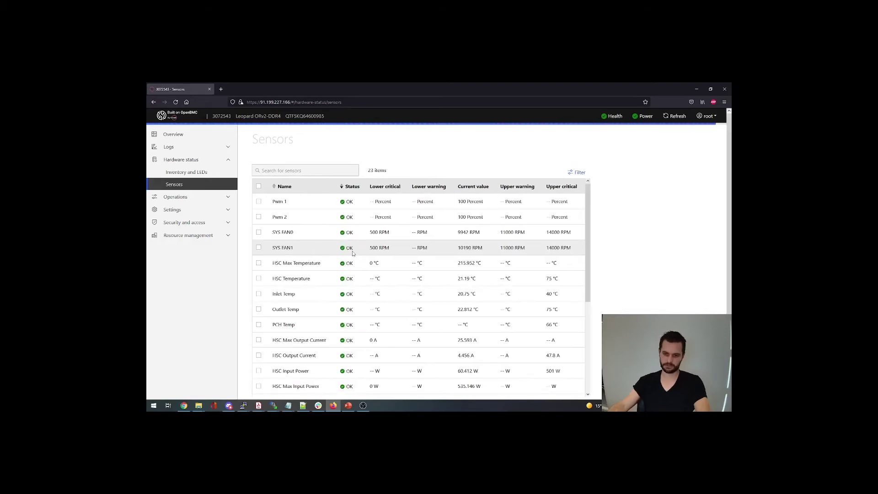
pyautogui.scroll(-1, 639, 252)
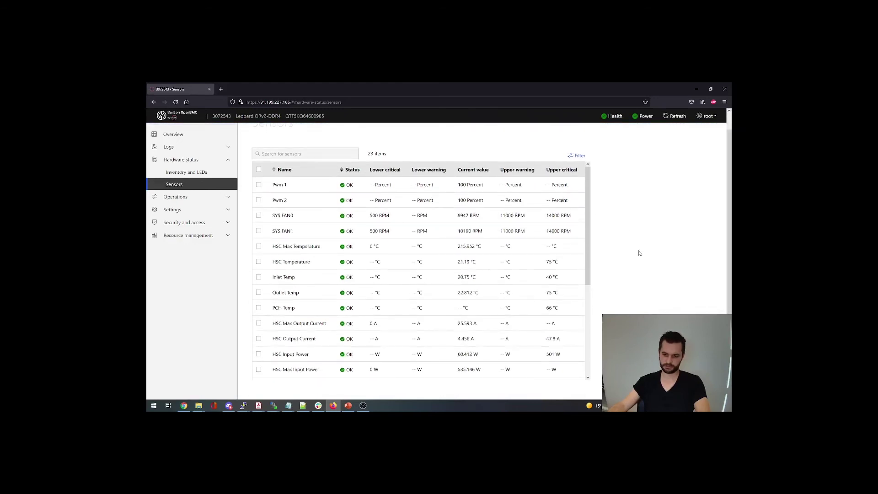
pyautogui.scroll(1, 471, 305)
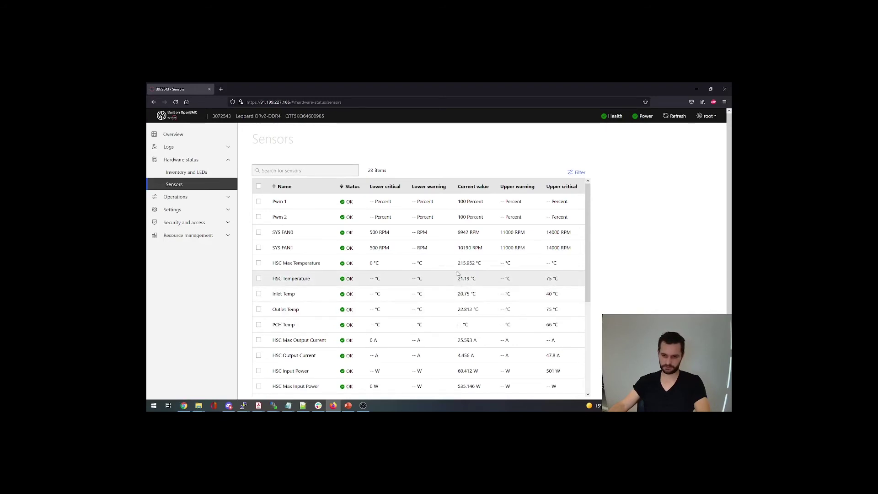
pyautogui.moveTo(458, 278); pyautogui.dragTo(468, 280)
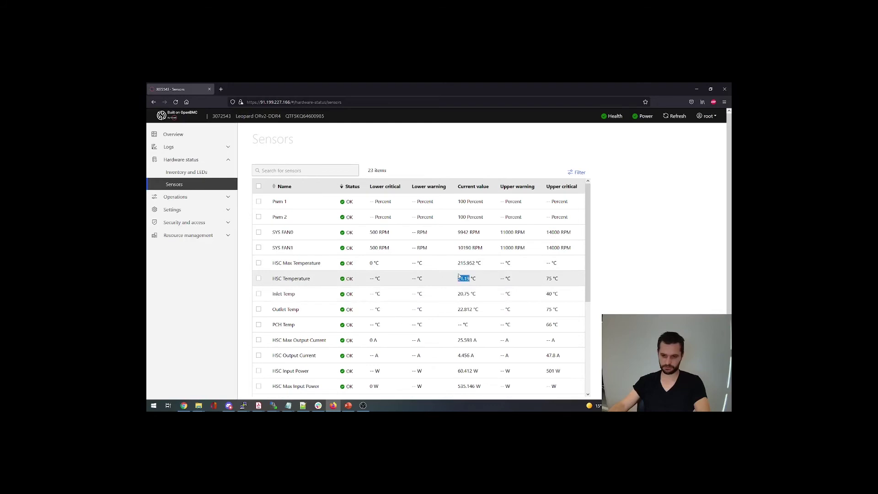
pyautogui.click(629, 284)
# Scroll further down the sensor table and highlight the P12V voltage reading.
pyautogui.scroll(-3, 441, 275)
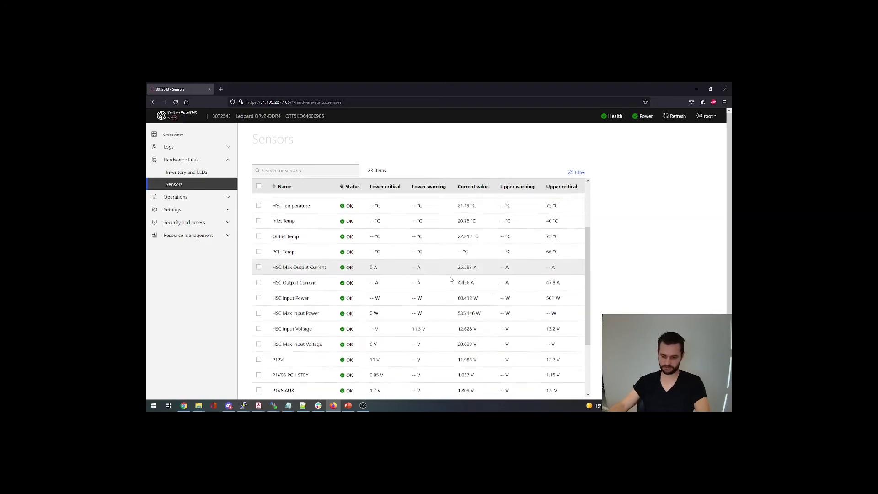
pyautogui.scroll(3, 457, 276)
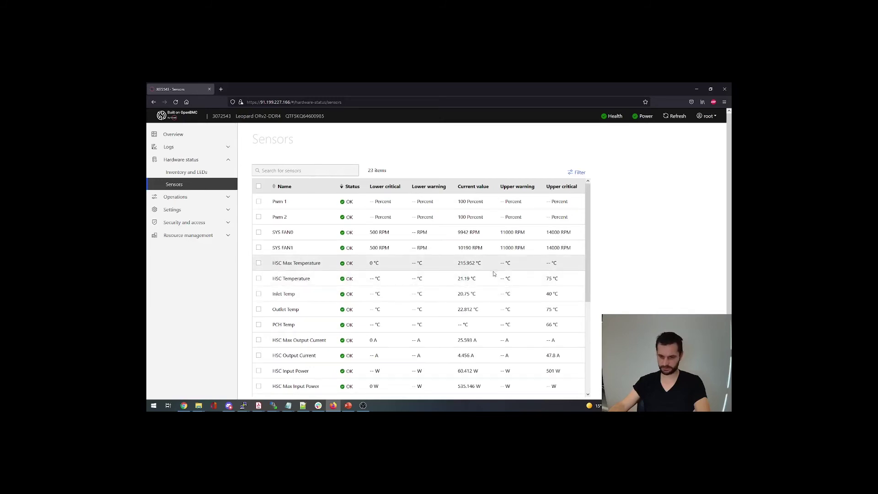
pyautogui.scroll(-1, 489, 274)
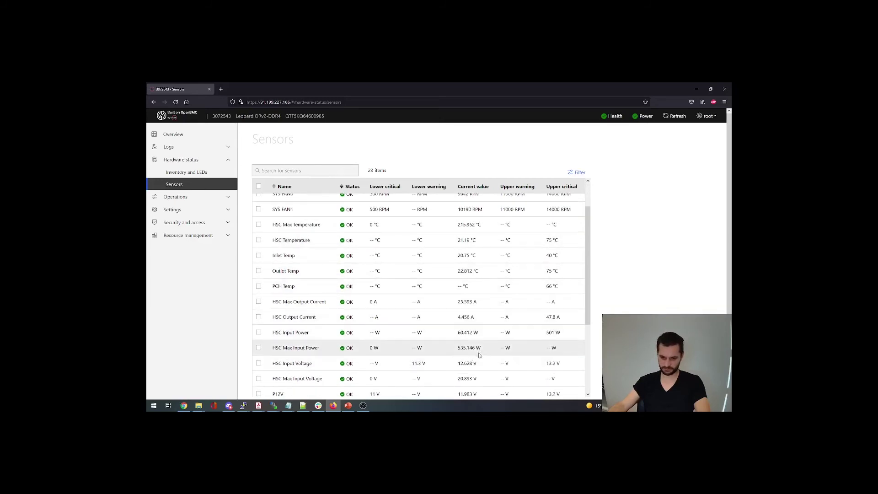
pyautogui.scroll(-3, 475, 355)
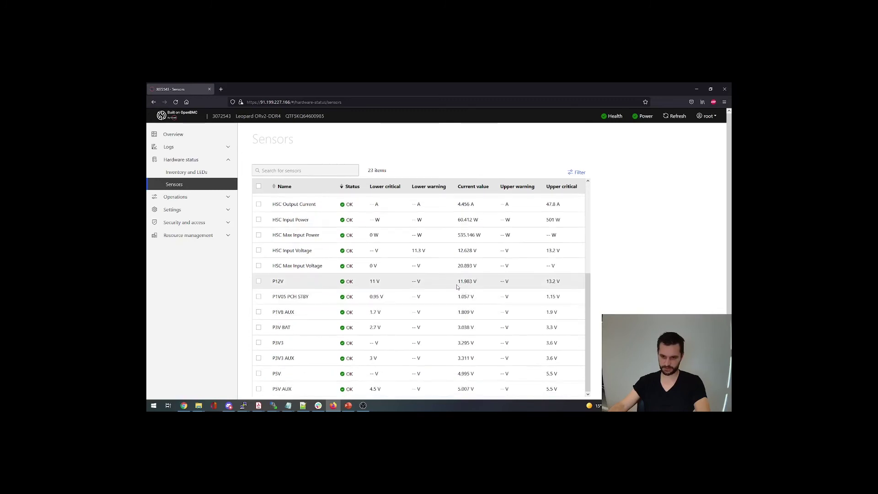
pyautogui.moveTo(456, 286); pyautogui.dragTo(482, 290)
pyautogui.click(482, 290)
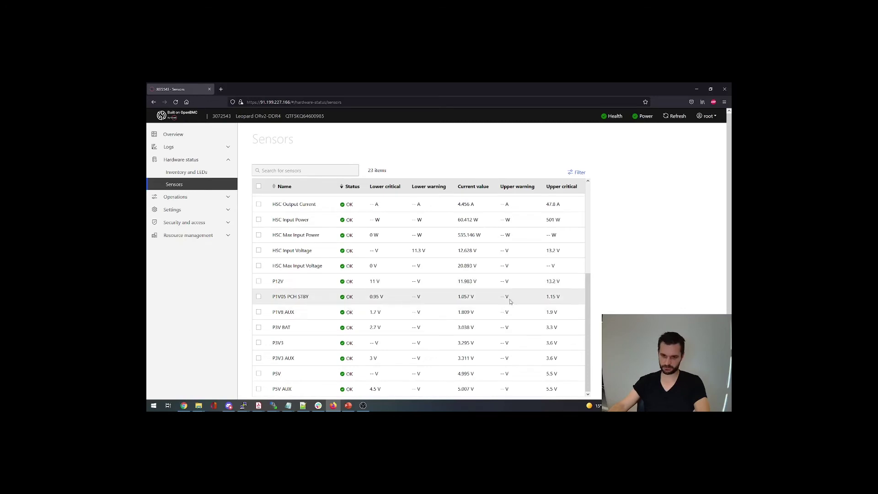
# Under Logs, view the Event logs page, then the empty POST code logs page.
pyautogui.click(183, 148)
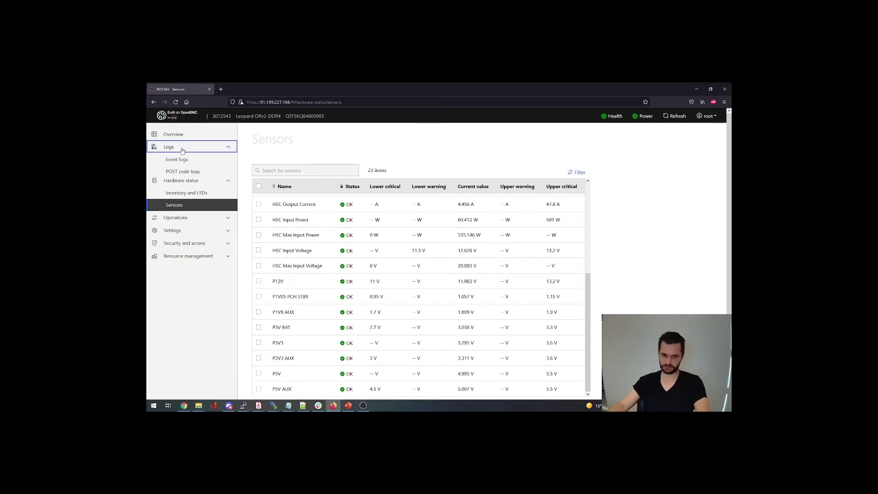
pyautogui.click(183, 160)
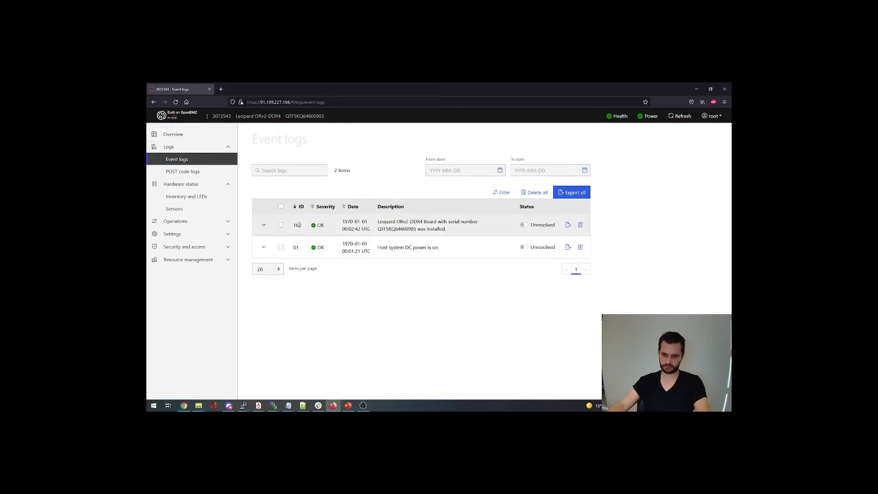
pyautogui.click(183, 172)
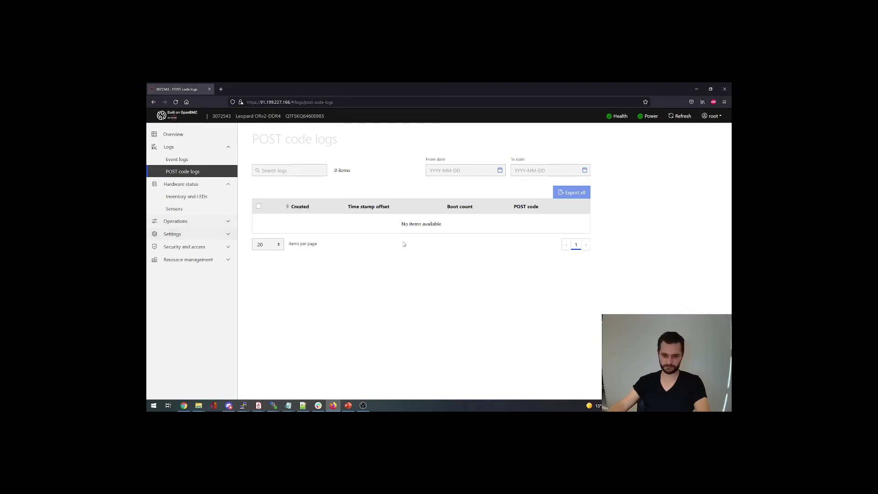
# Bring the Demo folder window forward from File Explorer and play the SOL Demo Leopard speedup video.
pyautogui.moveTo(199, 405)
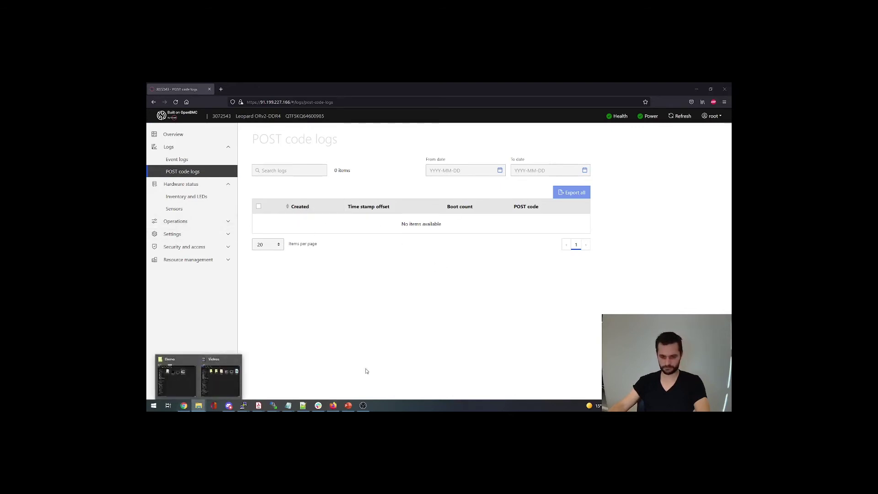
pyautogui.click(218, 376)
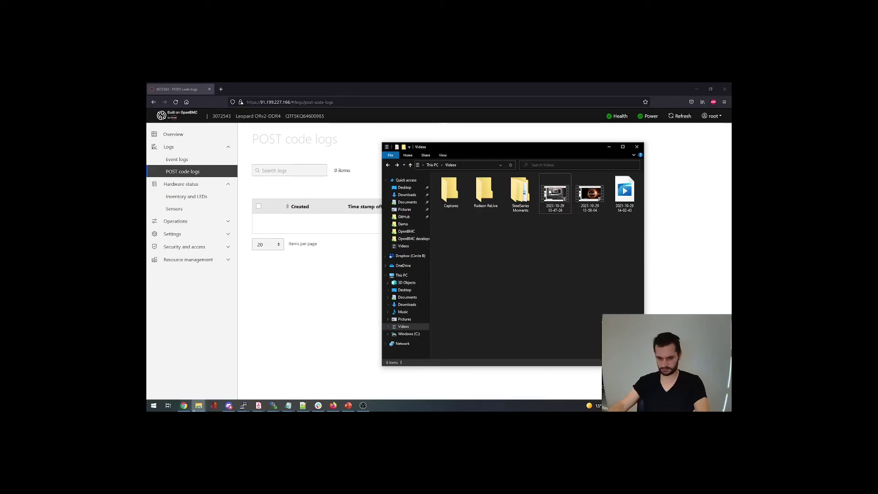
pyautogui.moveTo(198, 405)
pyautogui.moveTo(217, 380)
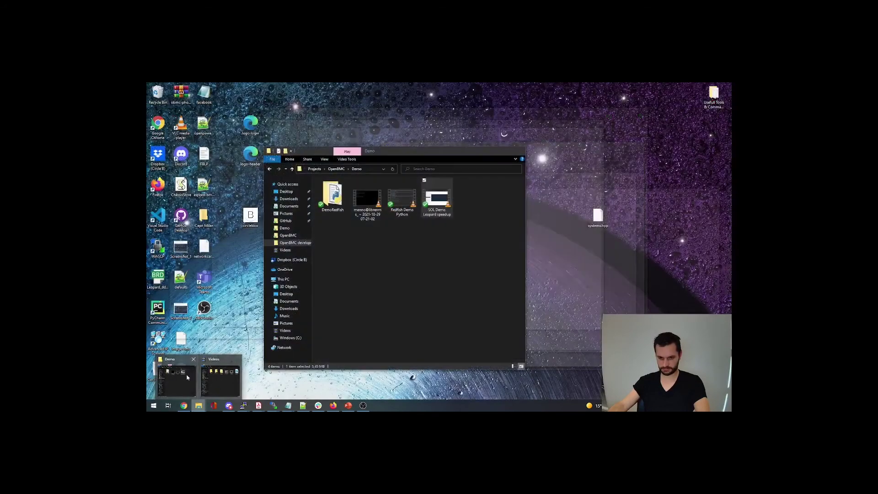
pyautogui.click(176, 379)
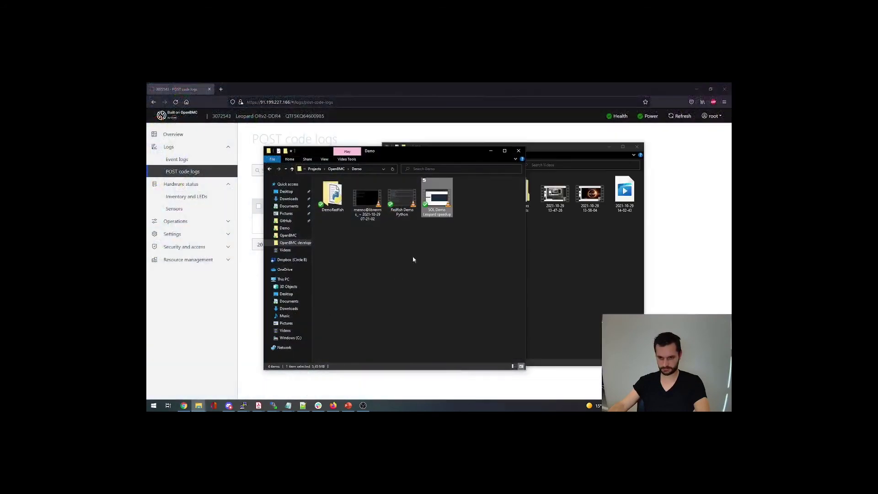
pyautogui.doubleClick(439, 198)
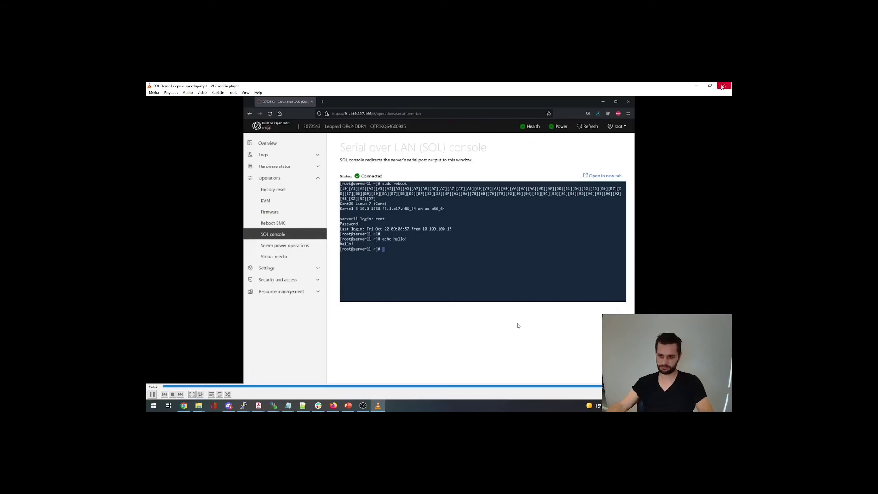
# Close VLC once the SOL console video has finished.
pyautogui.click(723, 87)
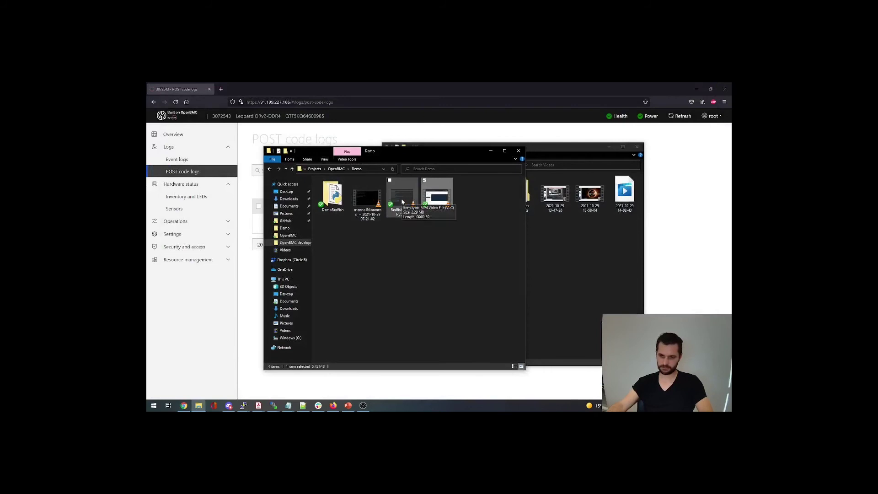
# Play the Redfish Demo Python video, pausing it briefly and then resuming.
pyautogui.doubleClick(401, 215)
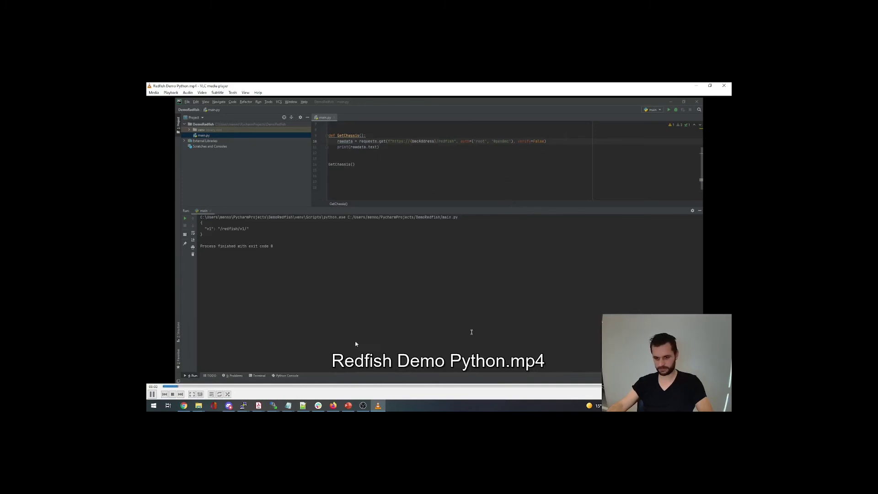
pyautogui.press('space')
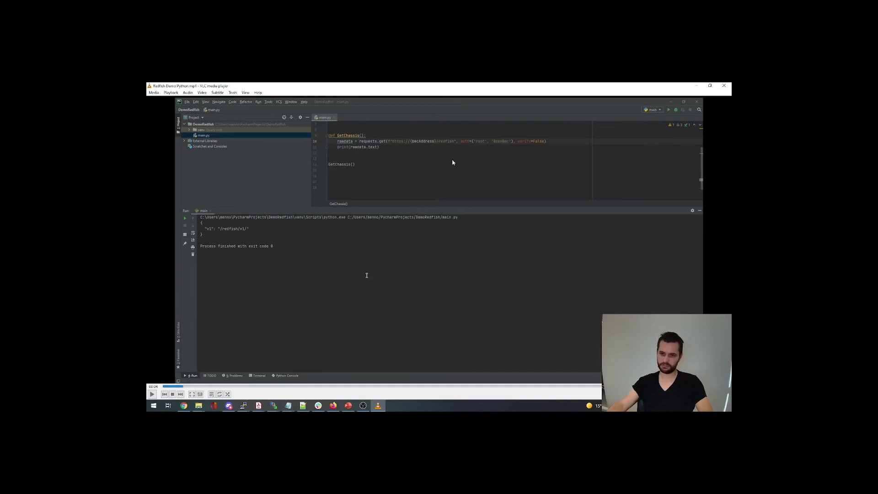
pyautogui.press('space')
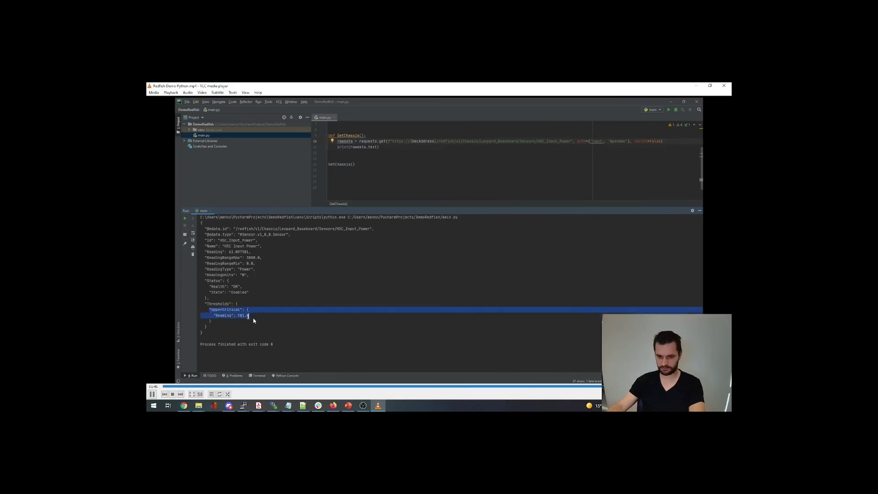
# Pause the Redfish video on the sensor threshold output, resume it, then close VLC.
pyautogui.click(154, 395)
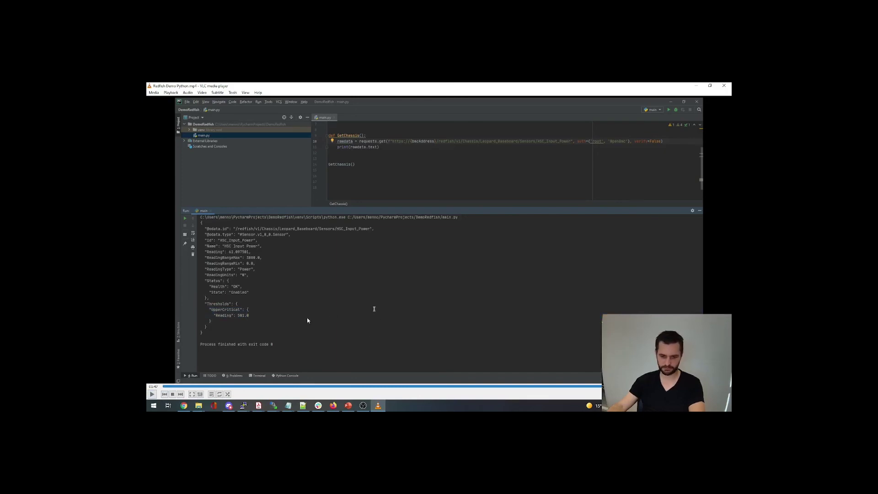
pyautogui.click(152, 394)
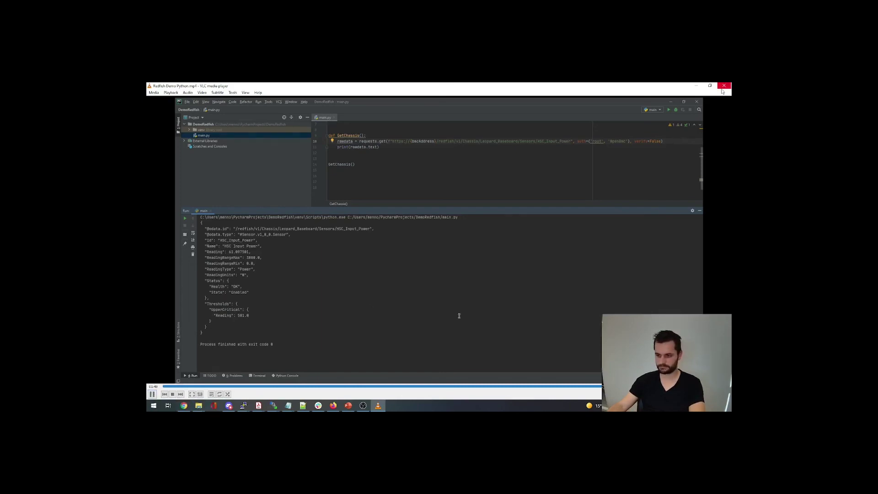
pyautogui.click(723, 88)
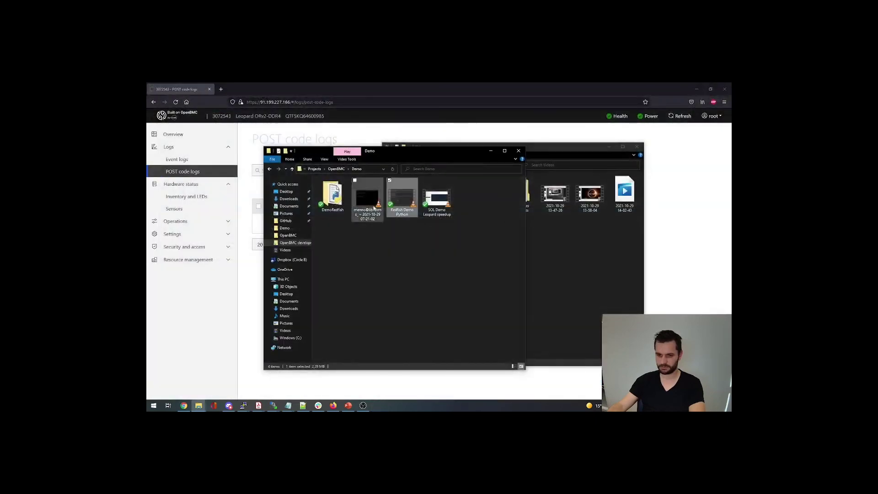
# Bring the Firefox window with the POST code logs page back to the front.
pyautogui.click(228, 329)
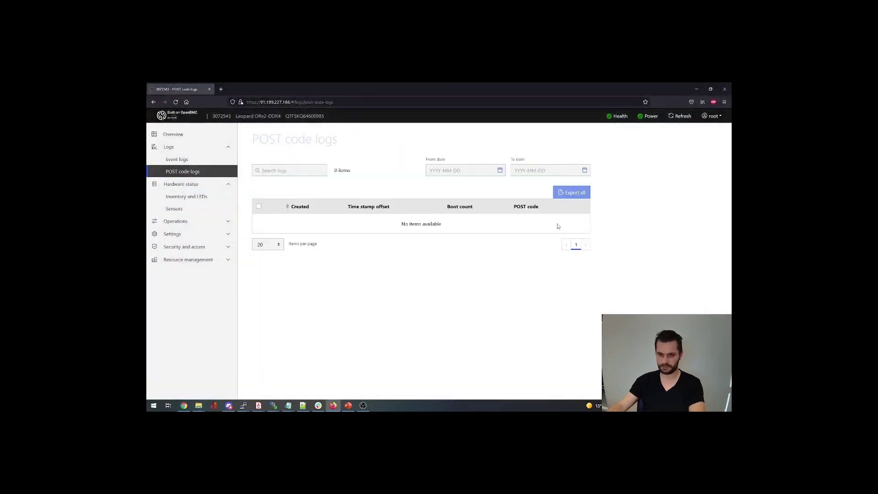